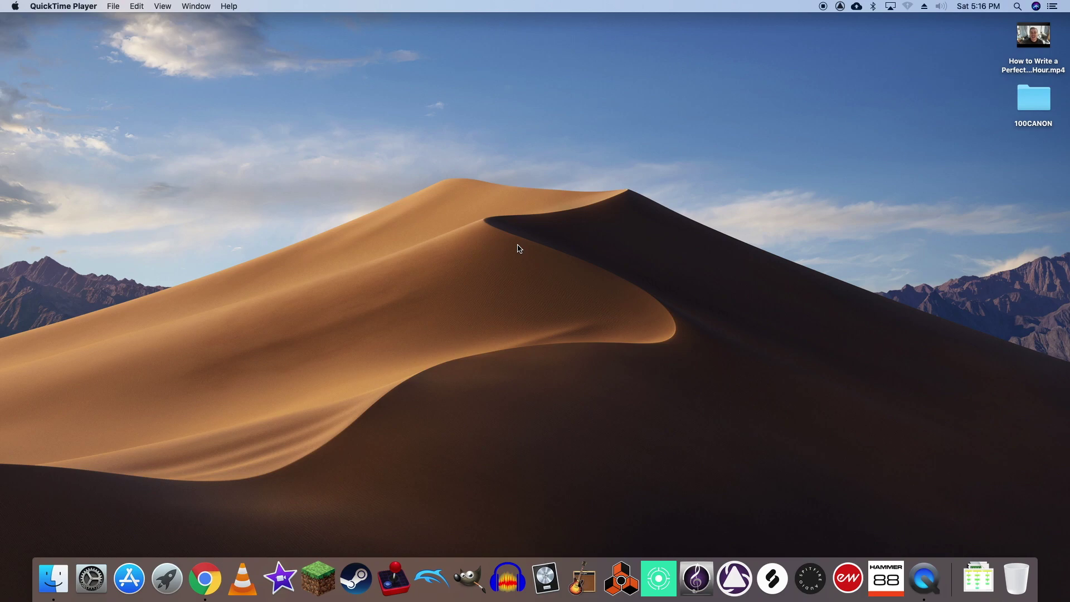
- Launch Logic Pro X and create an empty project with one audio track, Audio 1
left_click(546, 577)
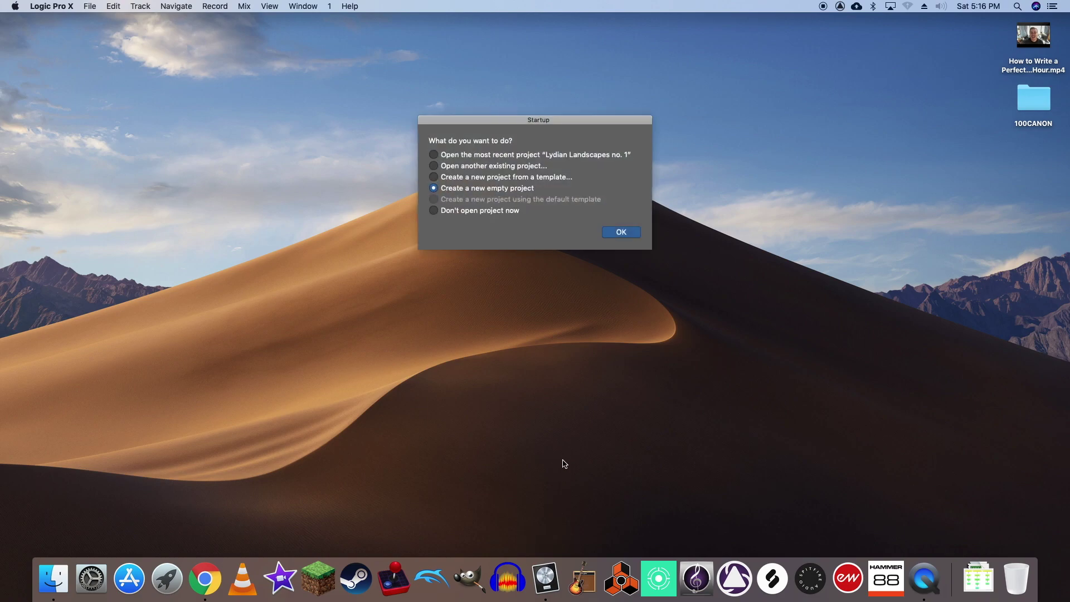
left_click(620, 236)
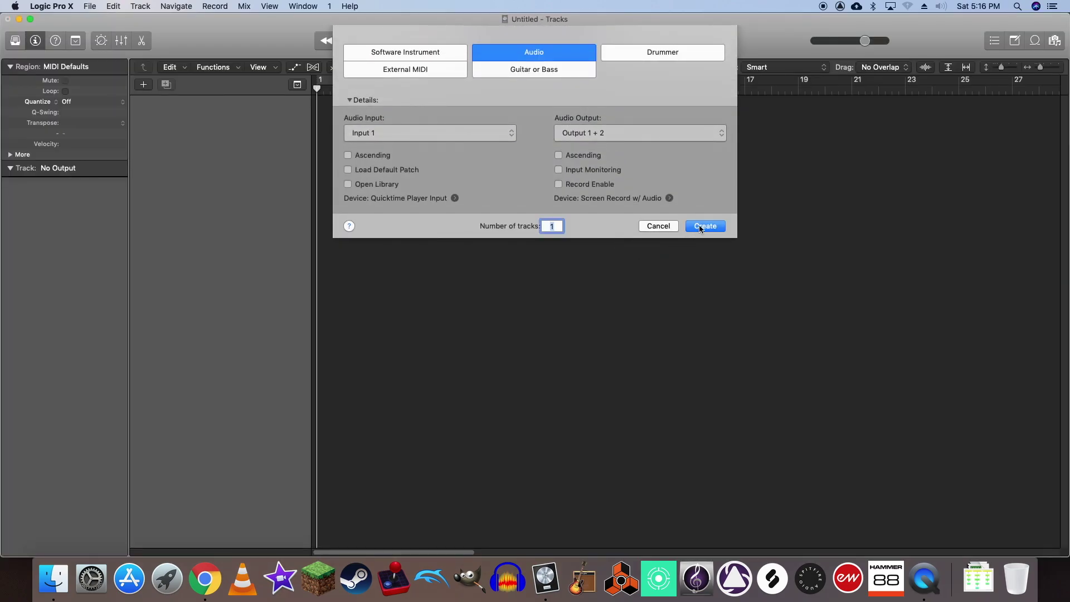
left_click(701, 228)
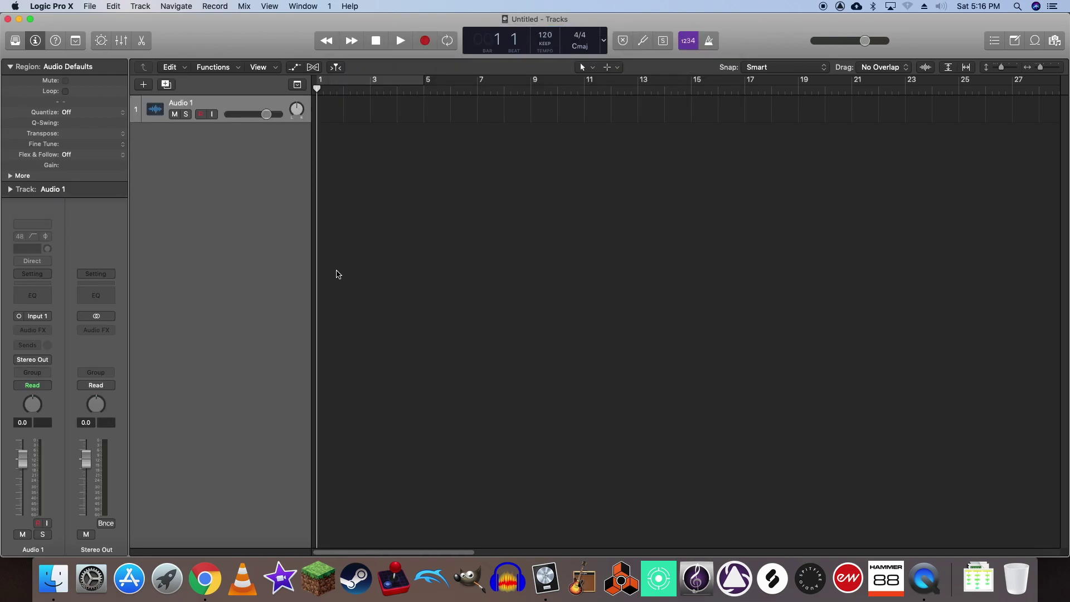
- In Audio preferences, set ReWire Behavior to Playback Mode (Less CPU Load) and apply it
left_click(62, 6)
mouse_move(139, 37)
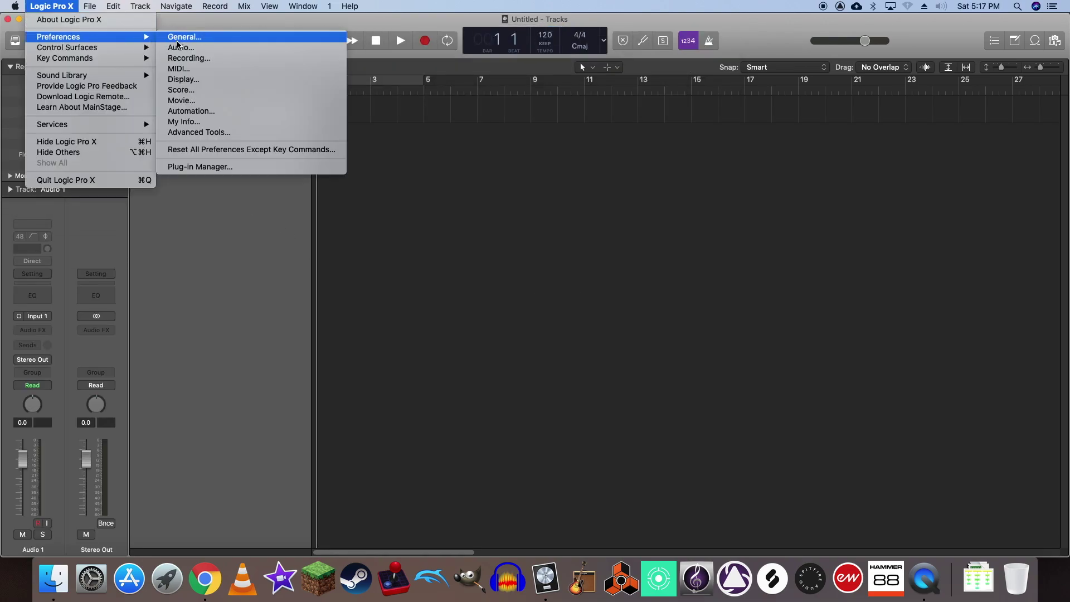
left_click(187, 48)
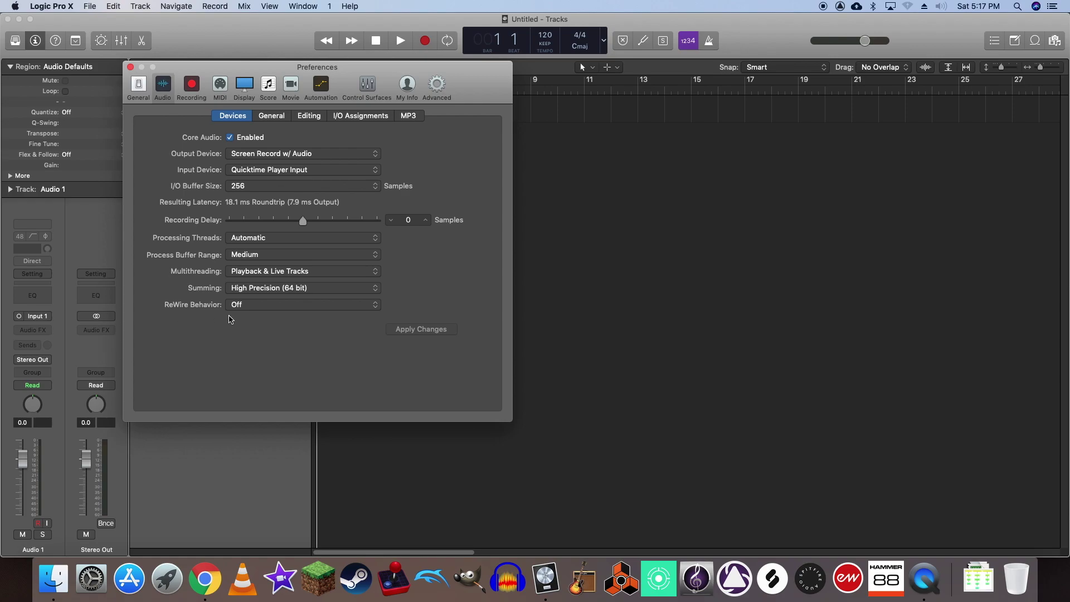
left_click(257, 308)
left_click(258, 315)
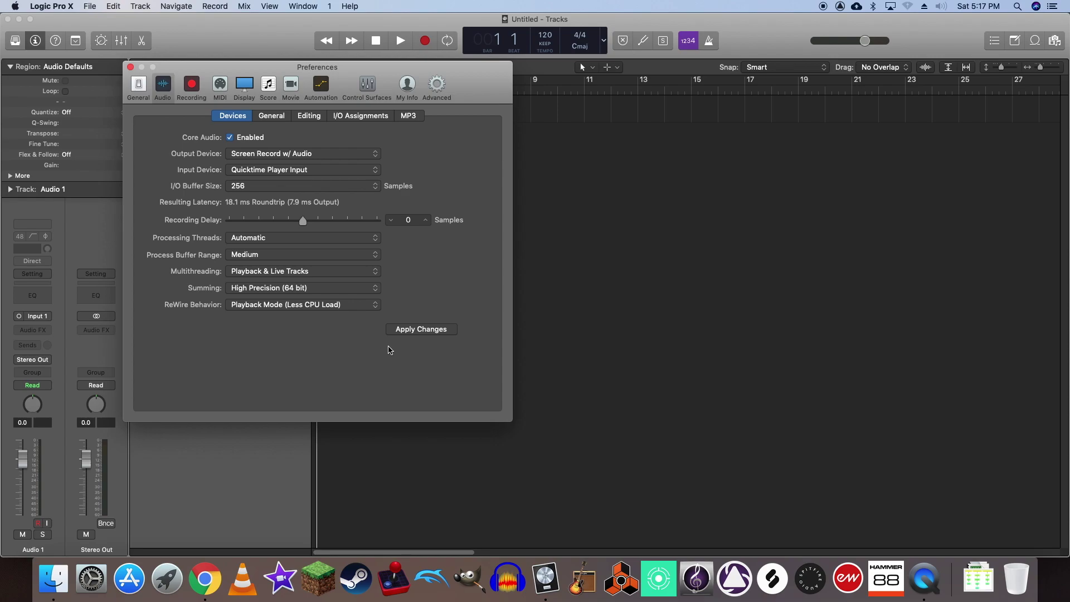
left_click(419, 331)
left_click(130, 67)
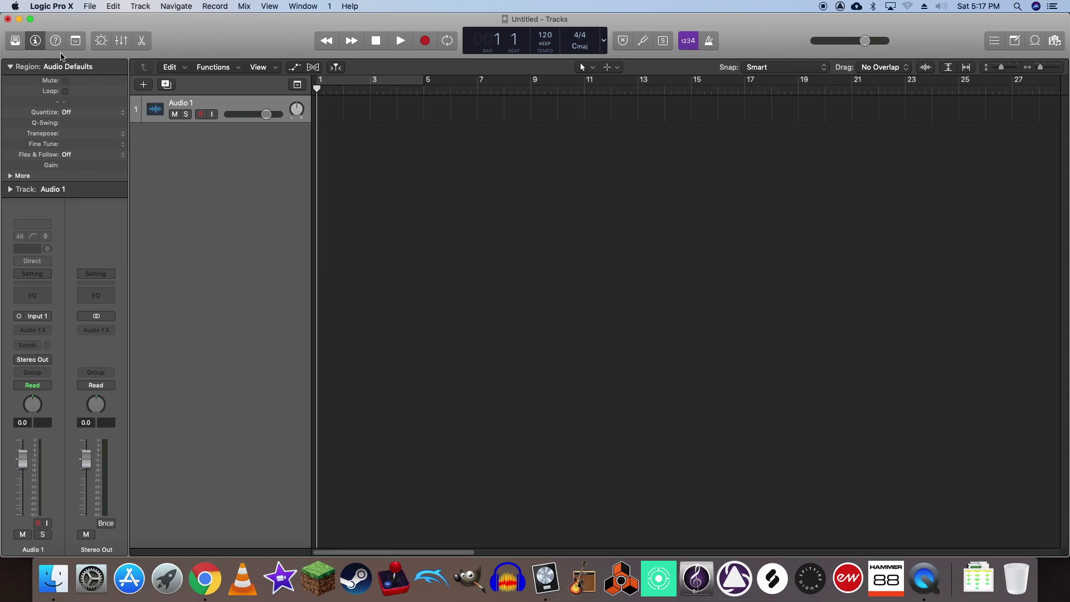
- Close the untitled project without saving and quit Logic Pro X
left_click(8, 19)
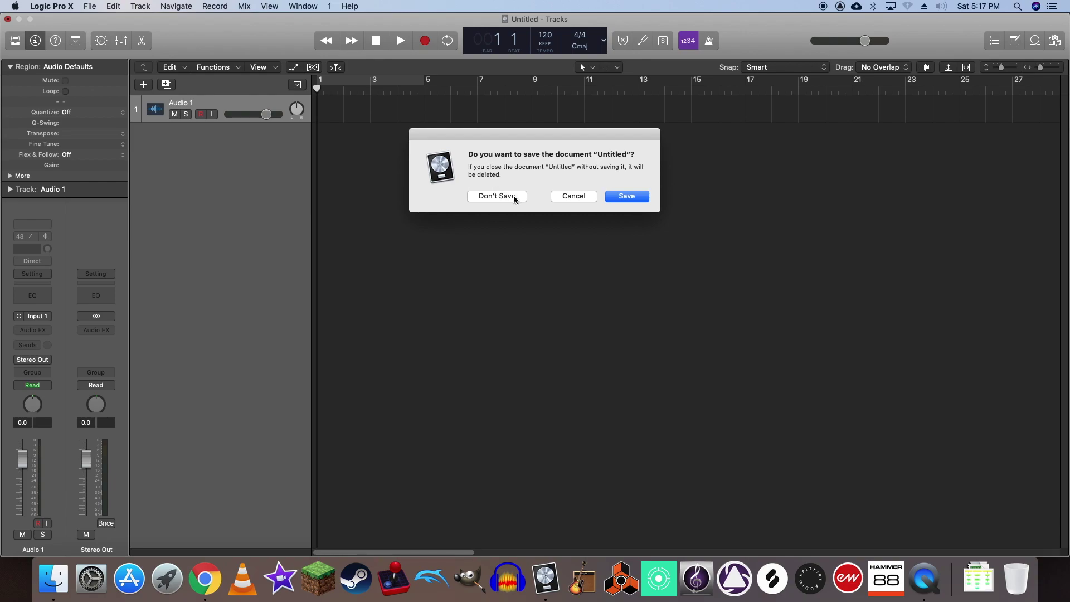
left_click(514, 196)
right_click(544, 579)
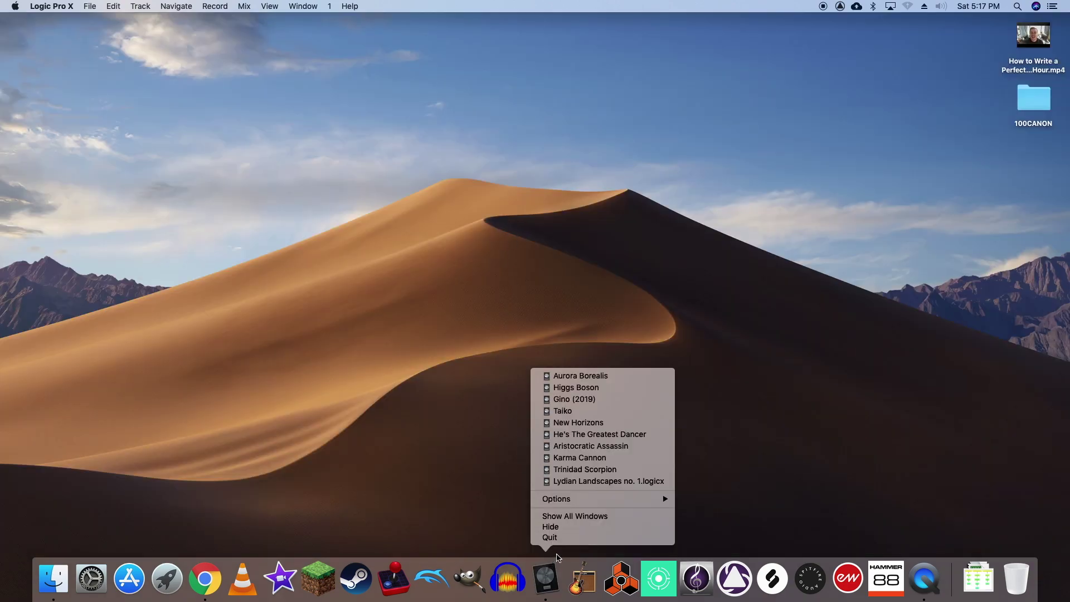
left_click(565, 544)
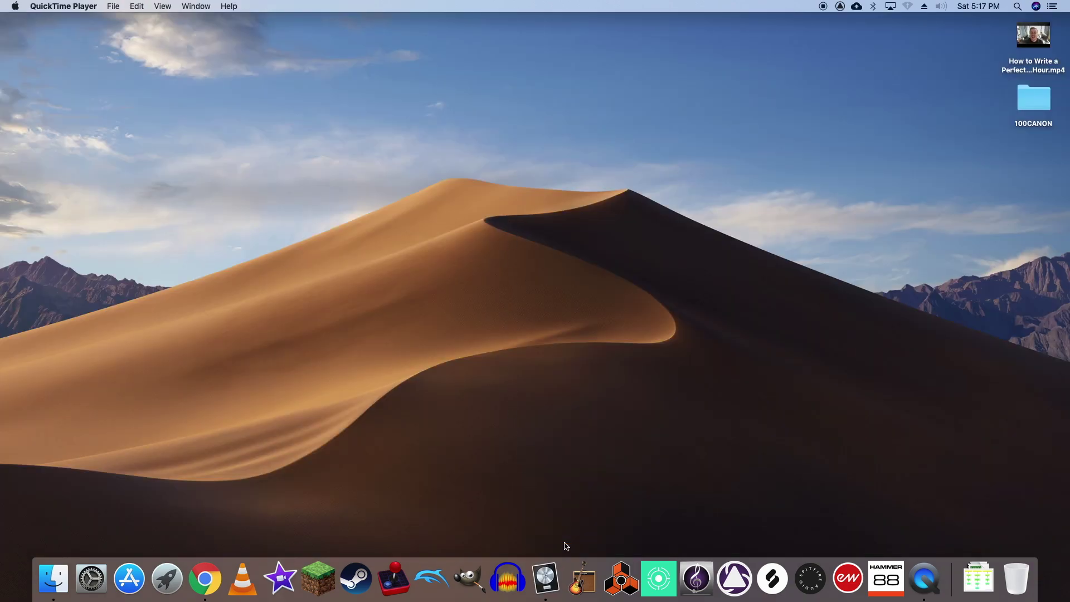
- Relaunch Logic, create a new empty project with one audio track, and show the mixer
left_click(556, 583)
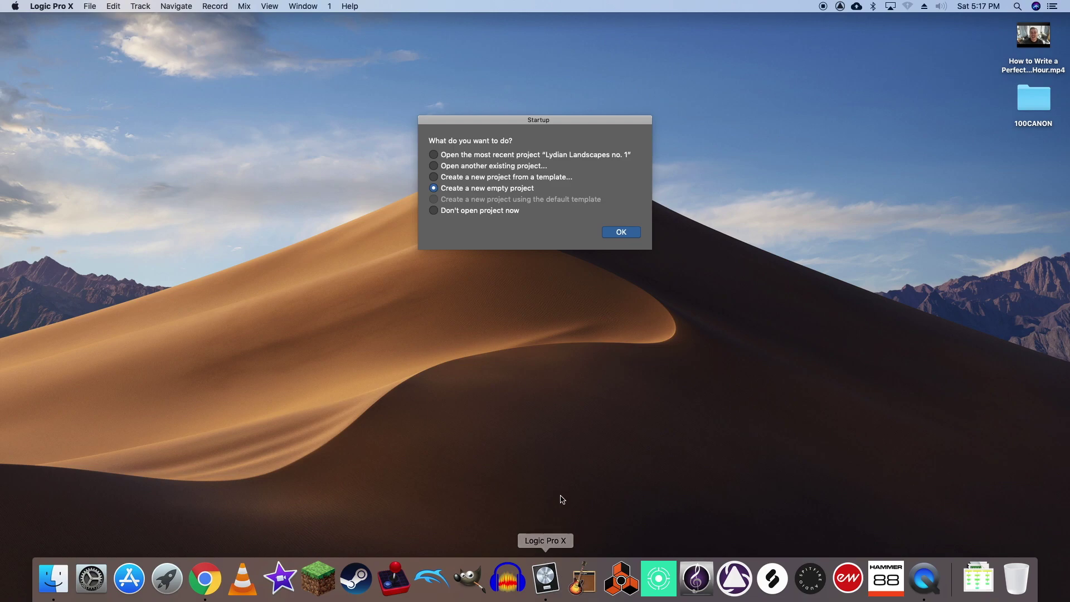
left_click(622, 236)
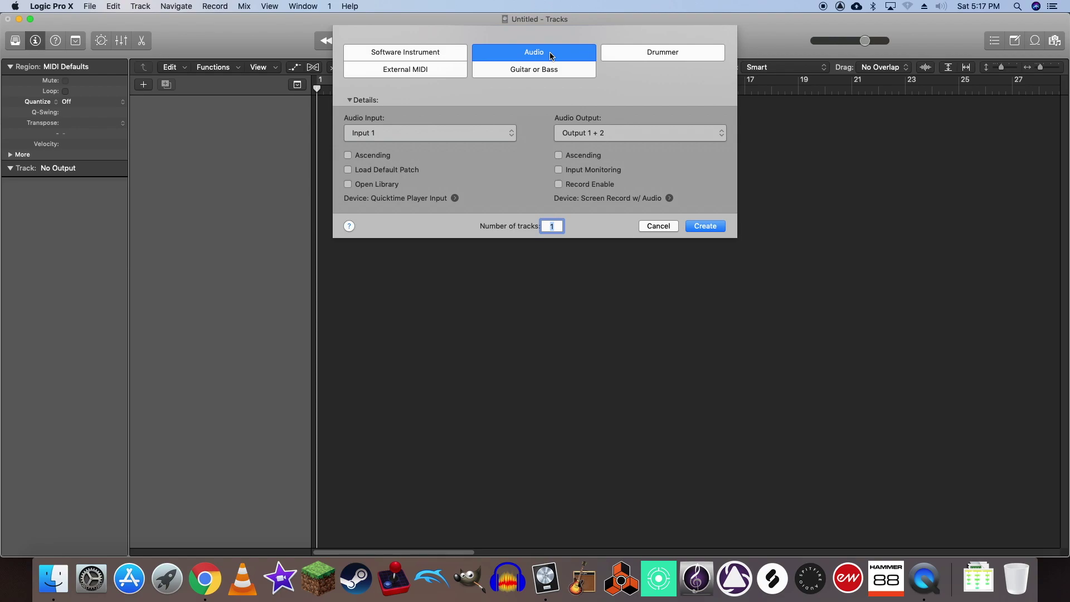
left_click(703, 230)
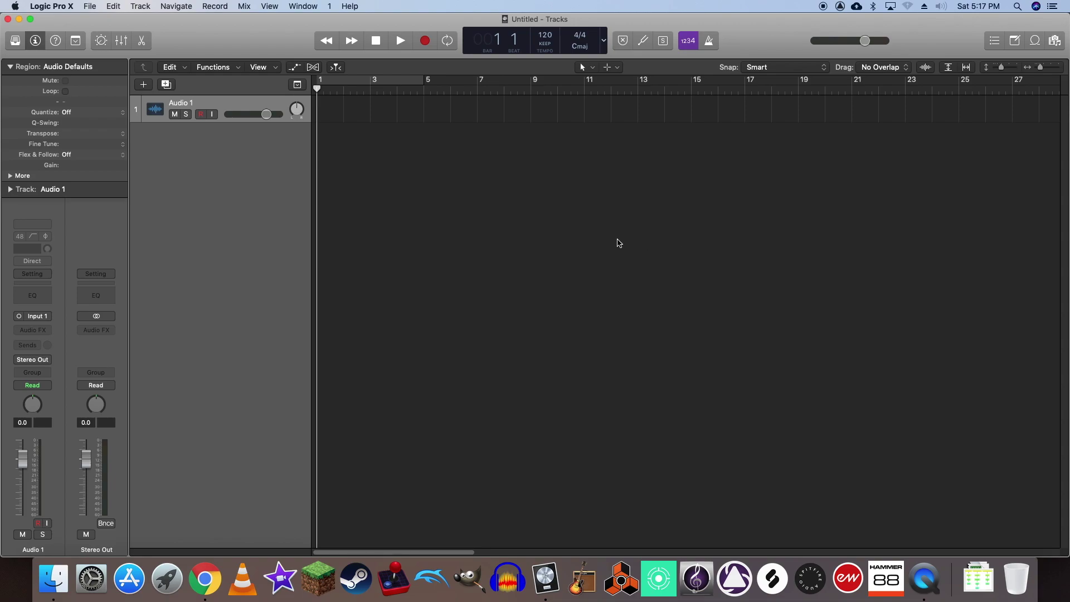
key("x")
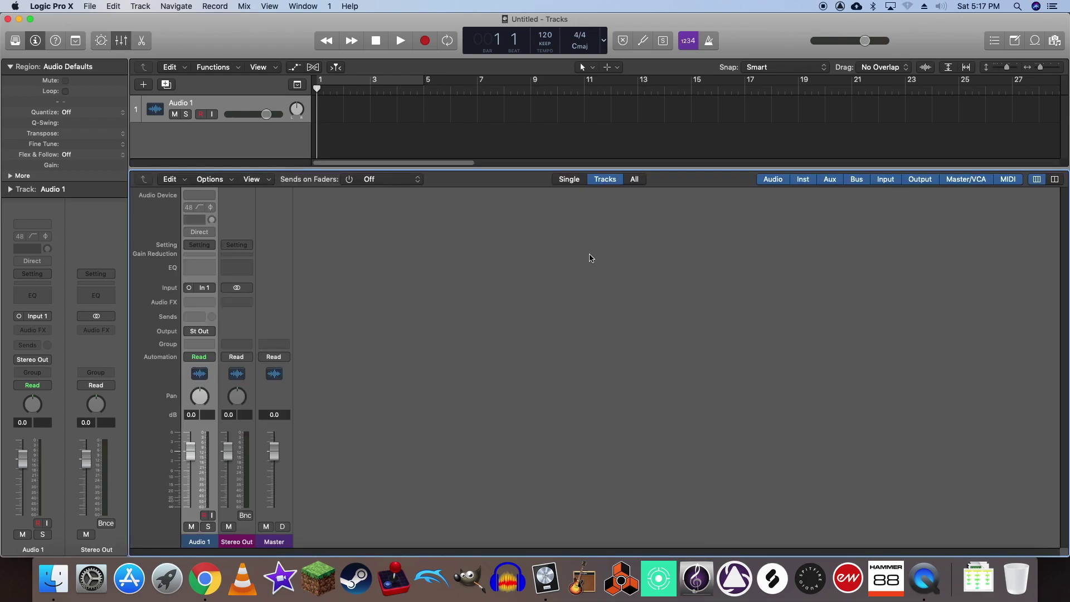
- Add an Aux 1 channel strip via the mixer's Options menu, then launch Reason
left_click(222, 179)
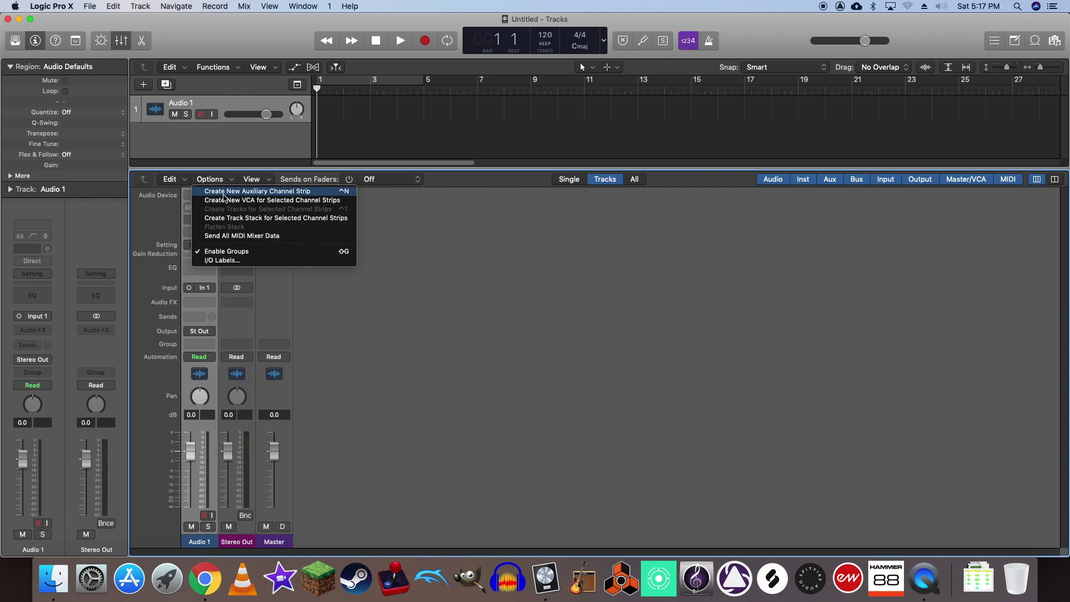
left_click(223, 194)
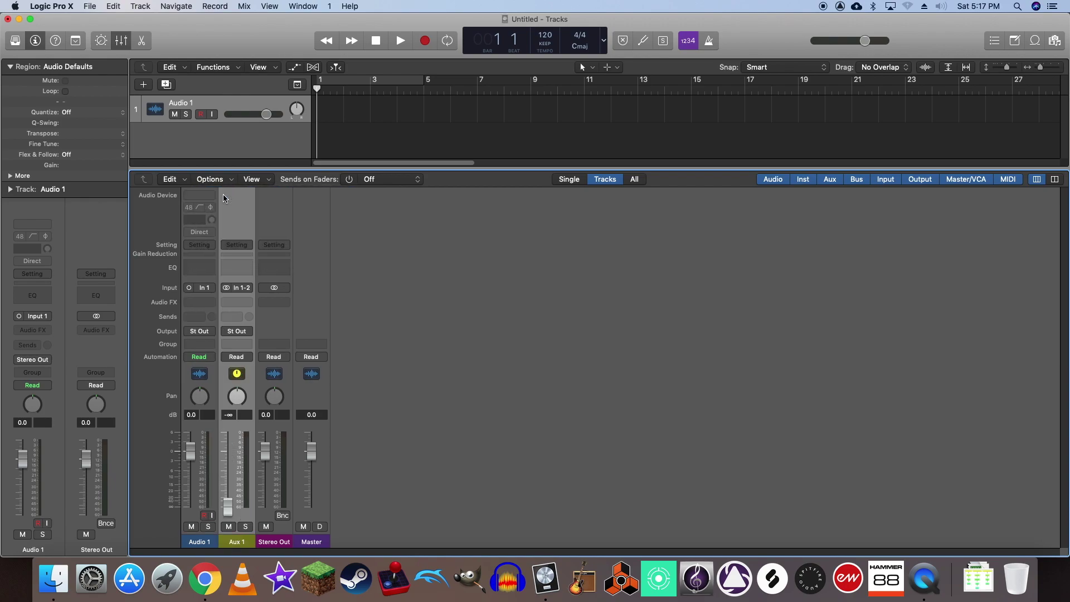
left_click(620, 578)
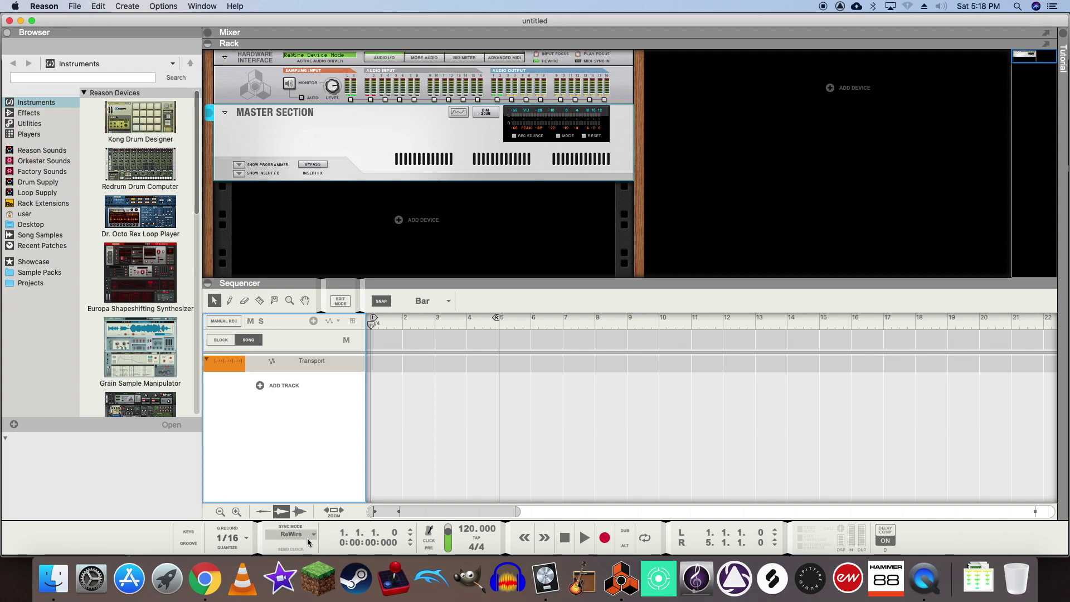
- Back in Logic, set Aux 1's input to Reason's RW:Mix L/R, then bring Reason forward
left_click(545, 578)
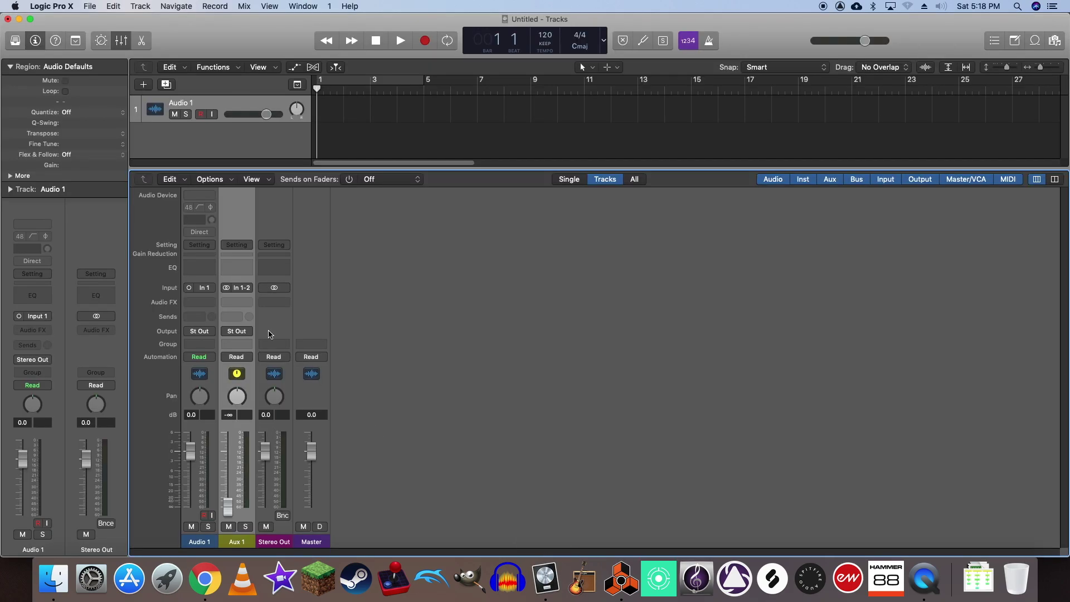
left_click(241, 289)
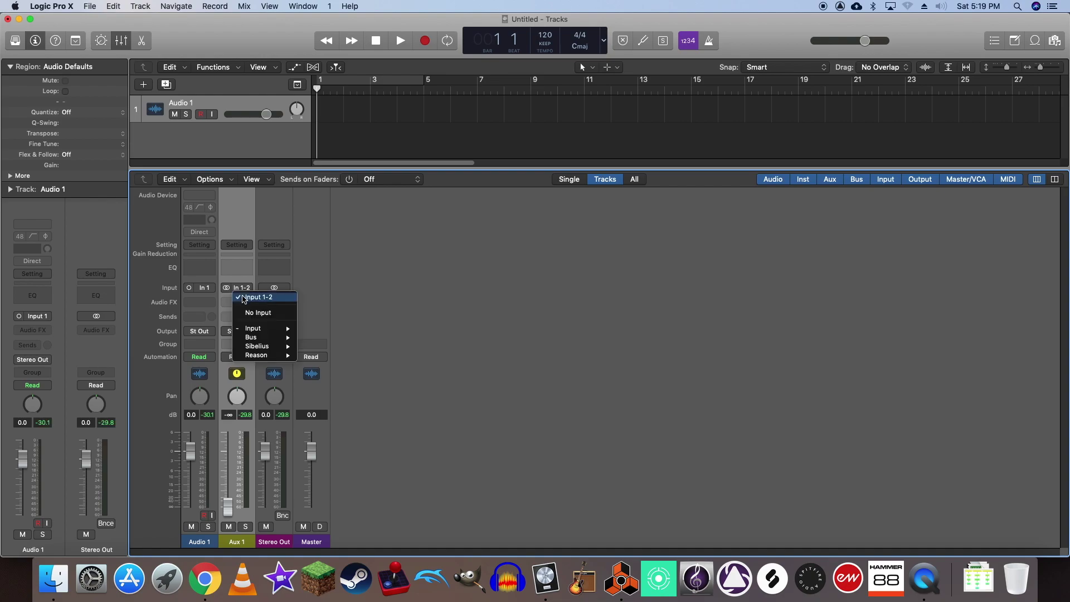
mouse_move(269, 354)
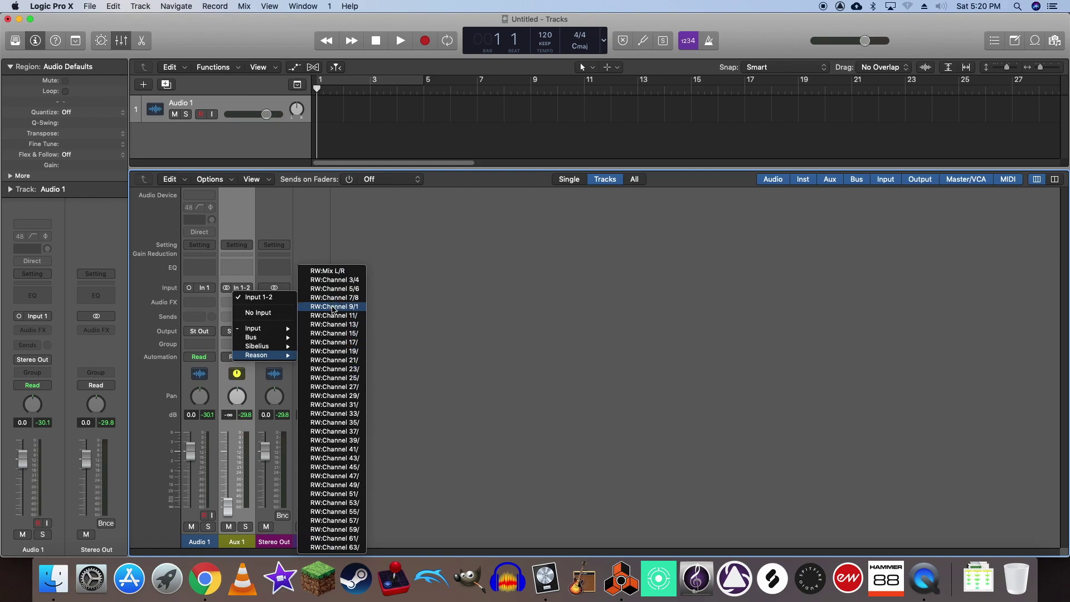
left_click(333, 271)
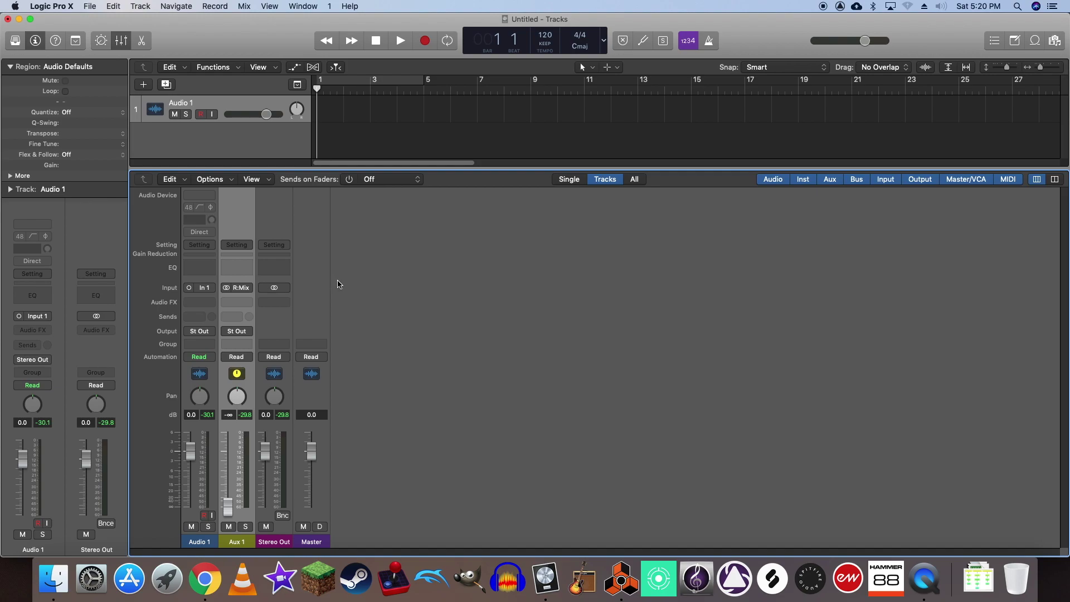
left_click(621, 580)
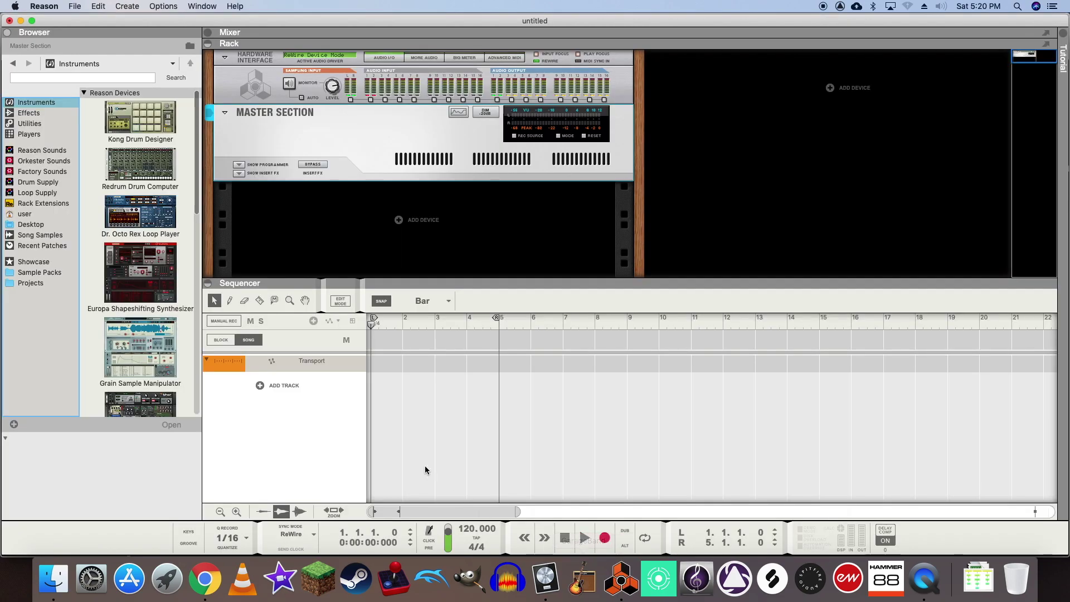
- Add a Dr. Octo Rex with the Synth Bass | BassBurst 130 patch, run it, and return to Logic
left_click_drag(141, 211, 379, 236)
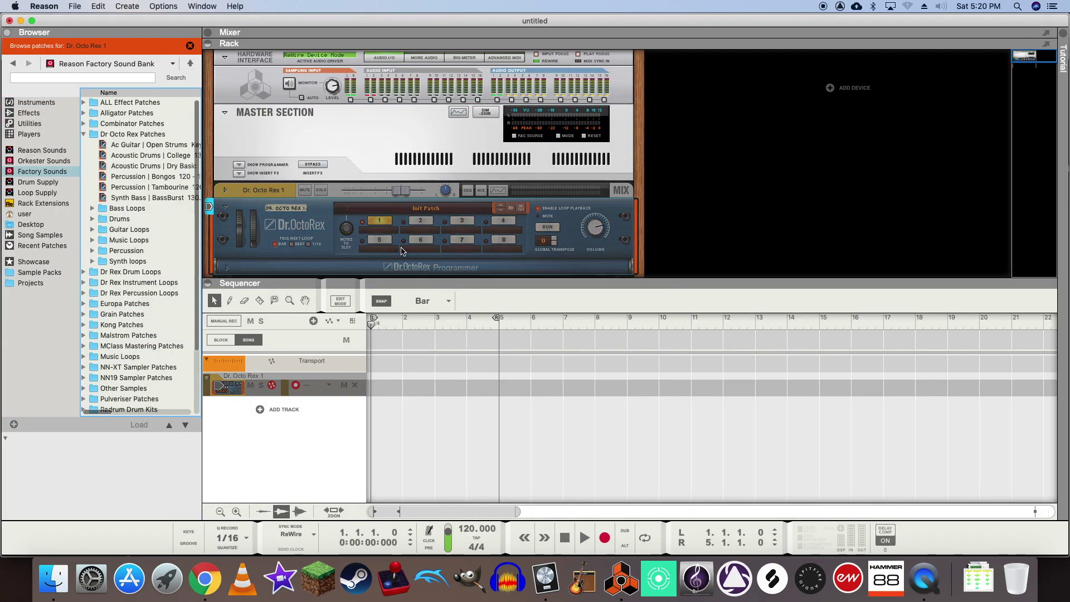
left_click(135, 199)
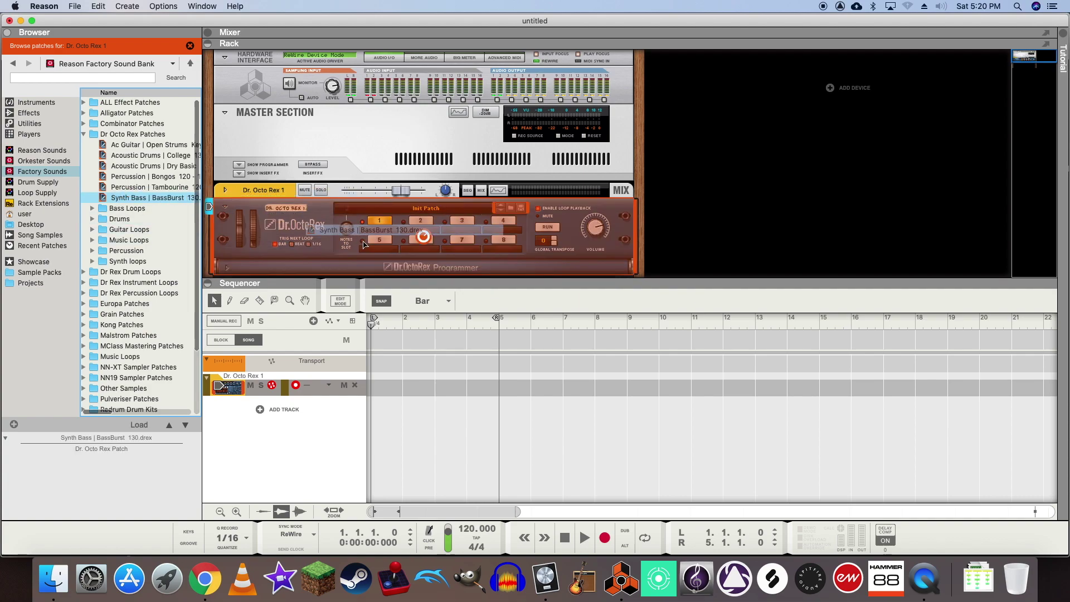
left_click(546, 230)
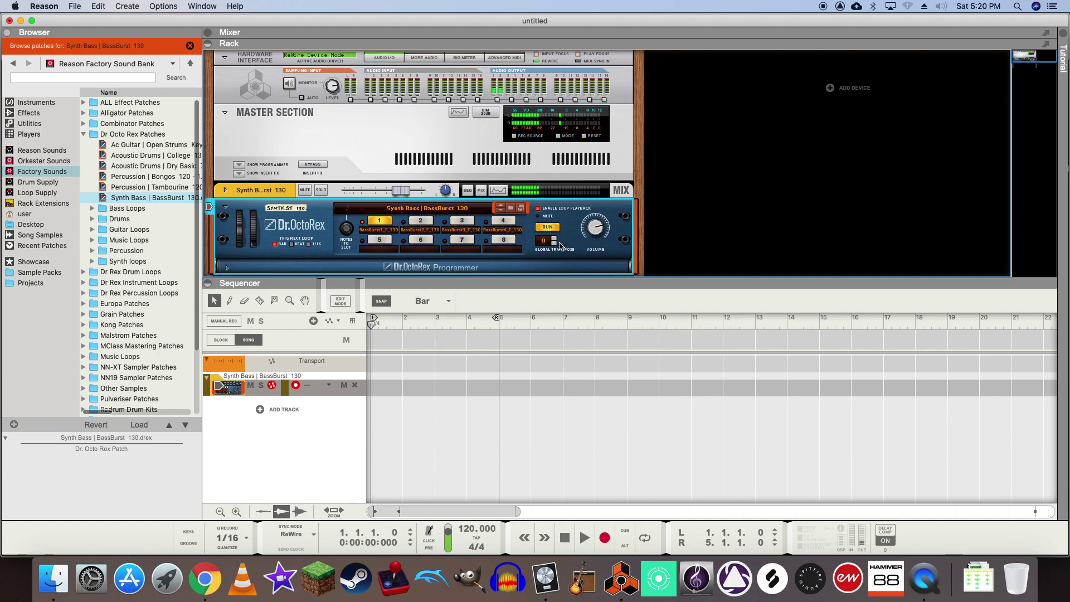
left_click(545, 577)
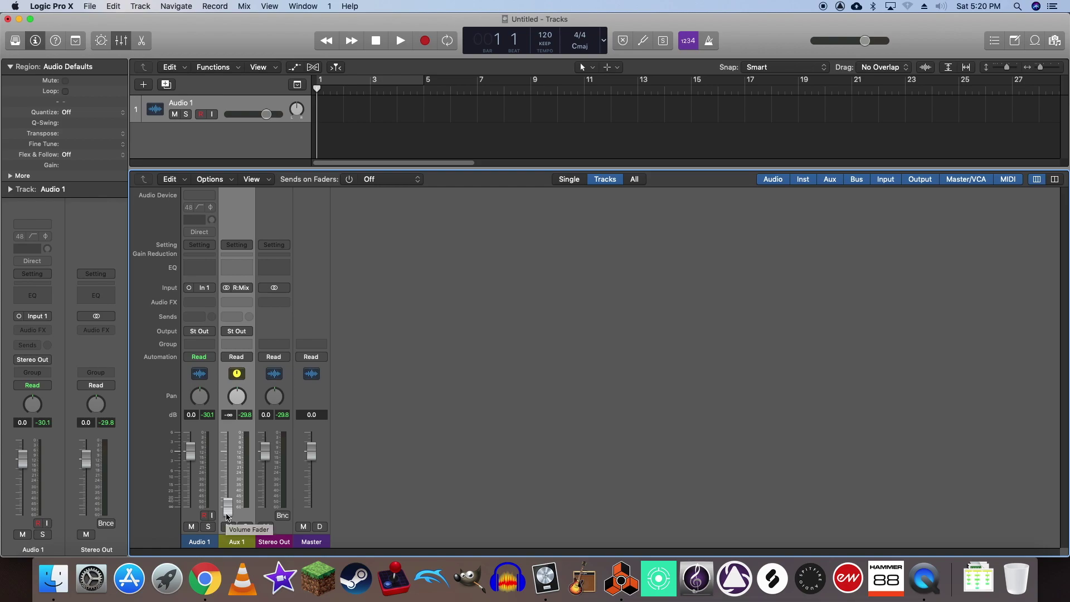
- Raise the Aux 1 fader to about -13.2 dB, then stop Reason's loop and return to Logic
left_click_drag(227, 517, 227, 481)
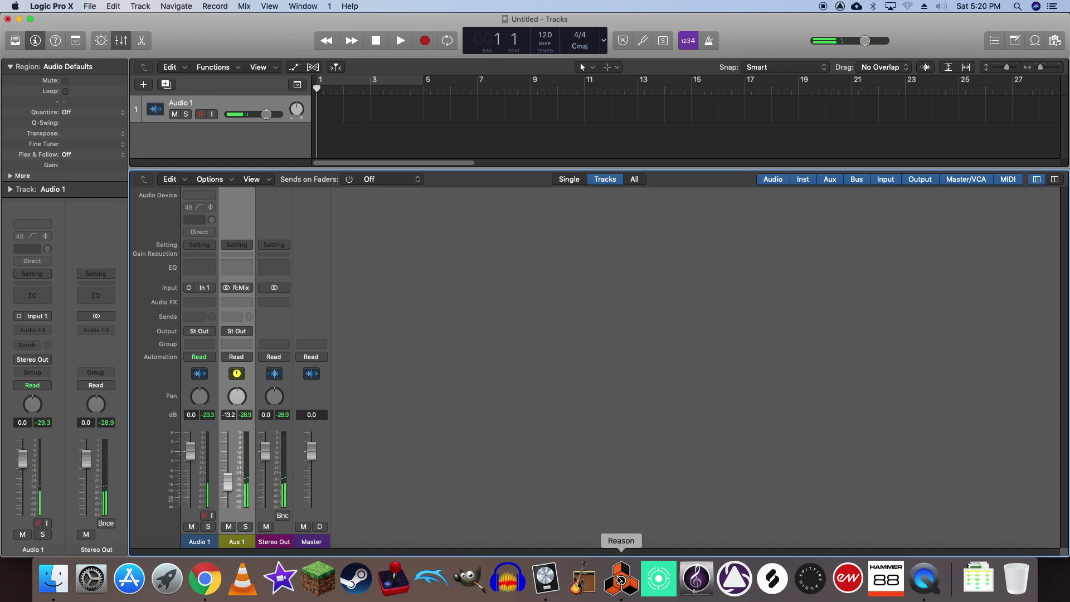
left_click(619, 579)
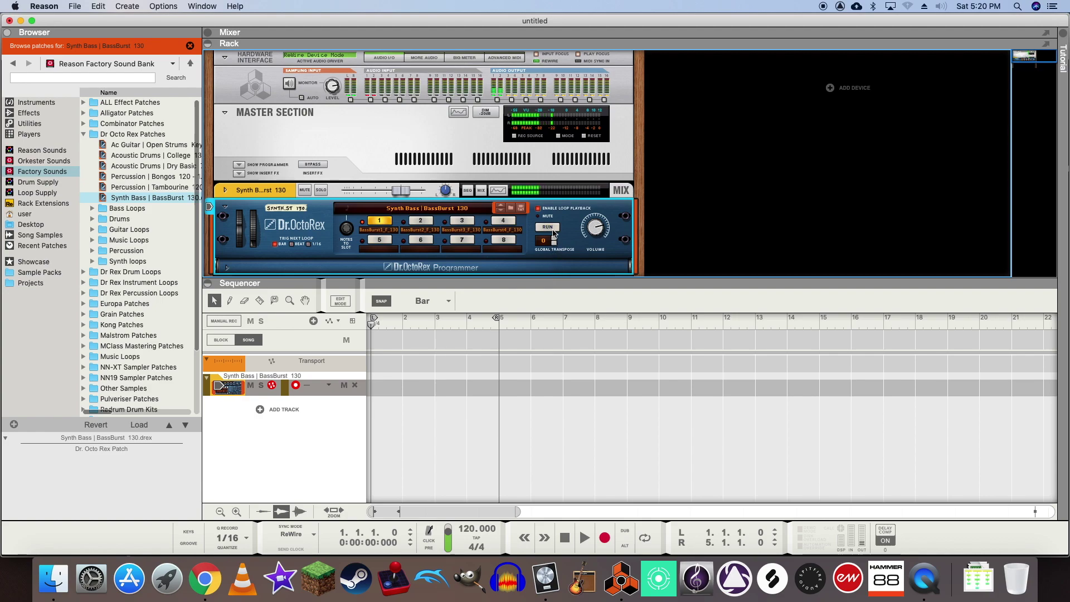
left_click(538, 209)
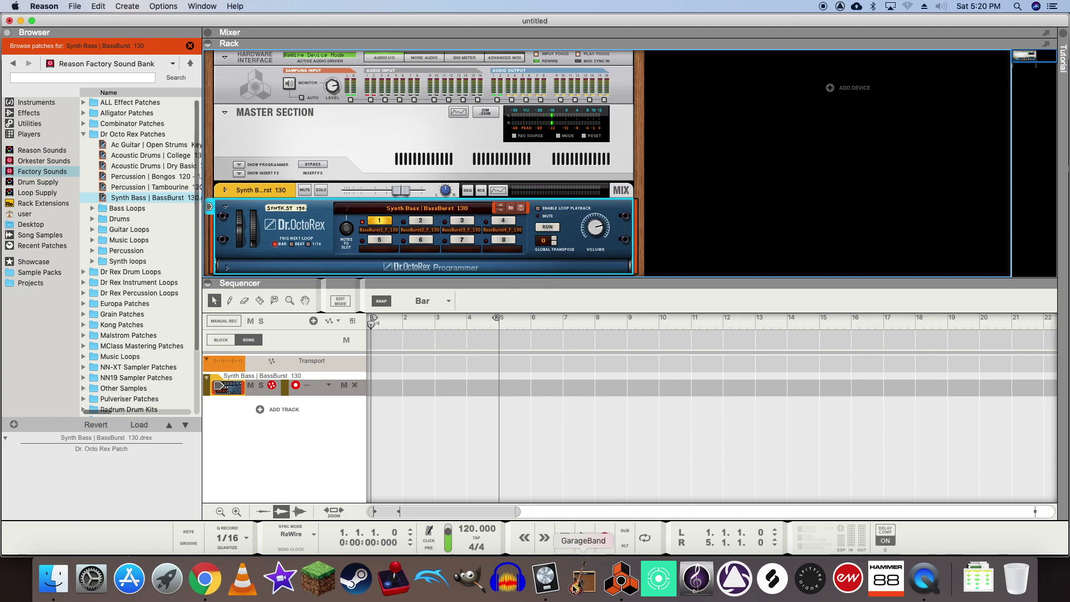
left_click(545, 580)
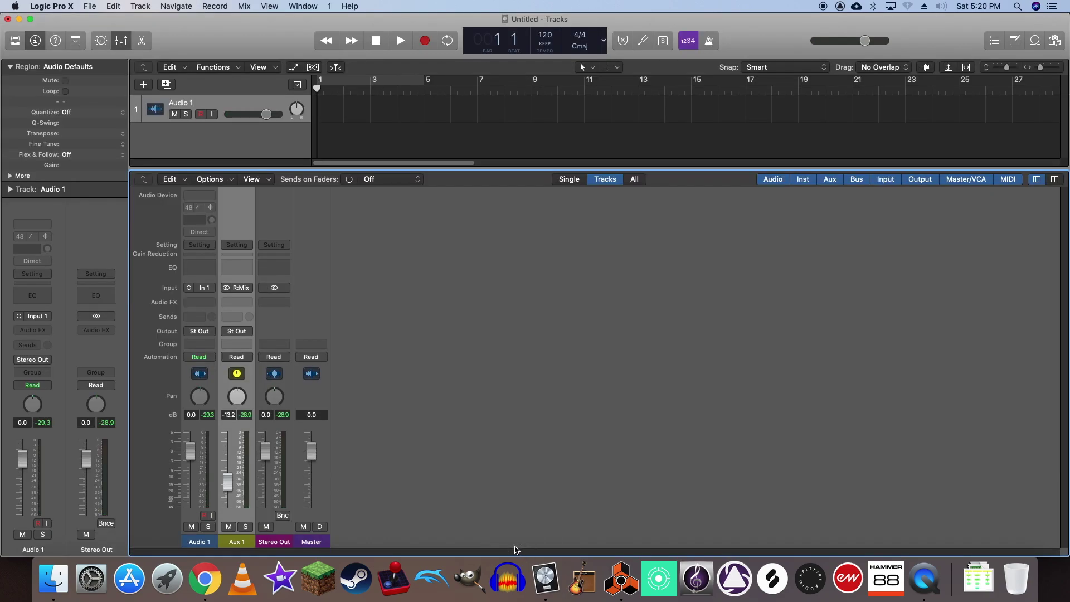
- Hide the mixer and add a new external MIDI track, Off 1, below Audio 1
key("x")
right_click(223, 149)
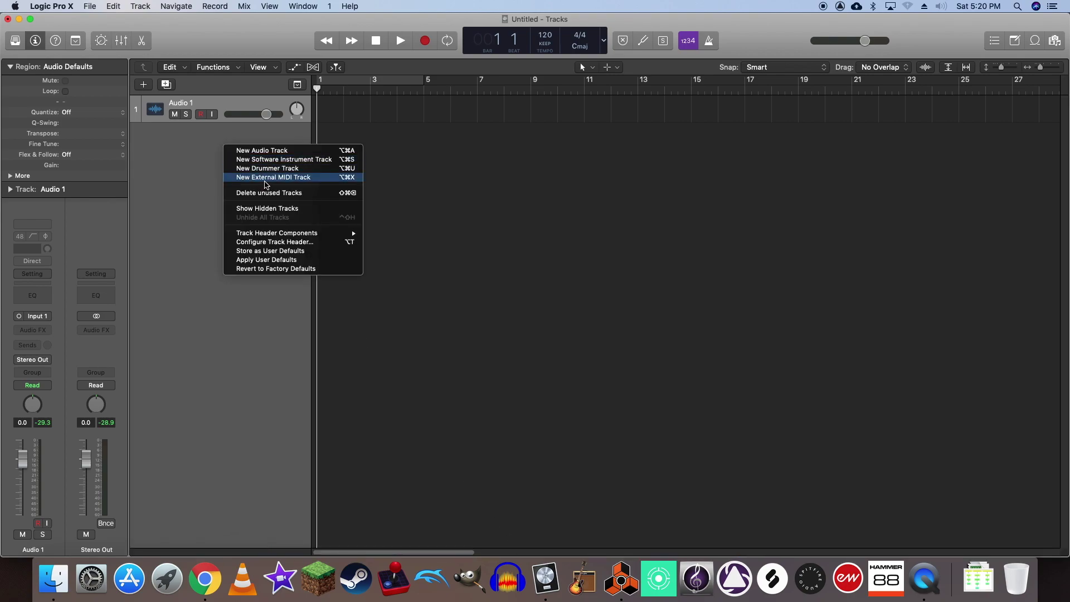
left_click(265, 180)
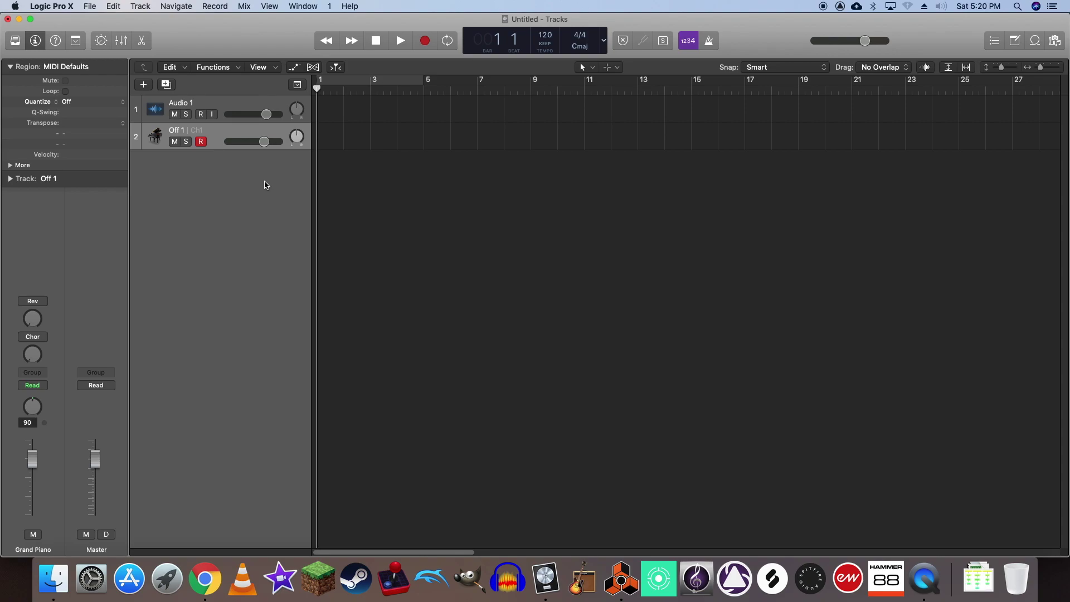
- From the Library's Reason sounds, assign Synth Bass | BassBurst 130 to track 2
left_click(16, 42)
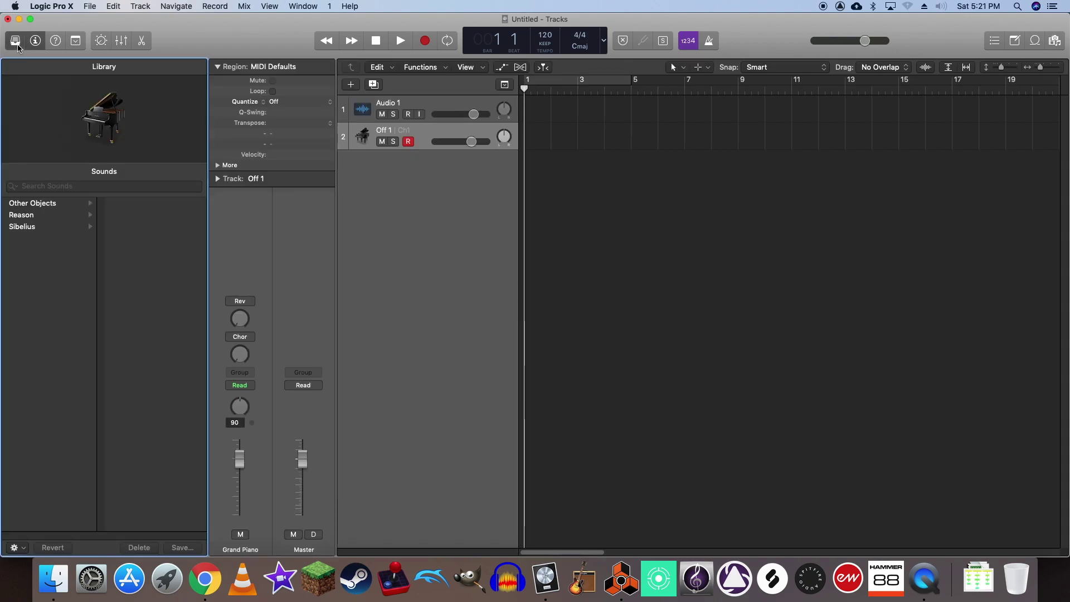
left_click(52, 220)
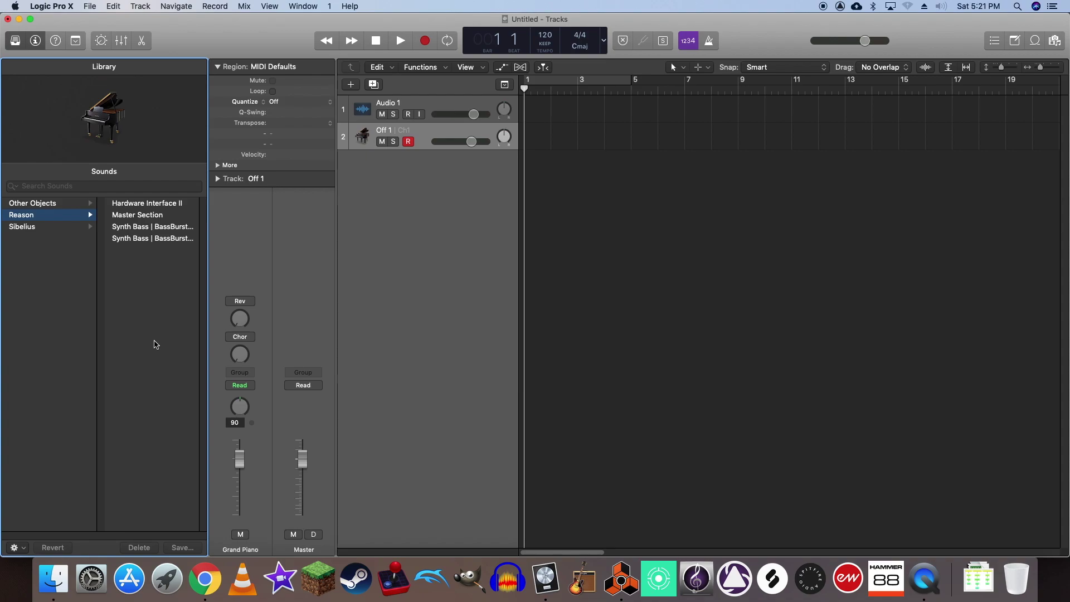
left_click(146, 228)
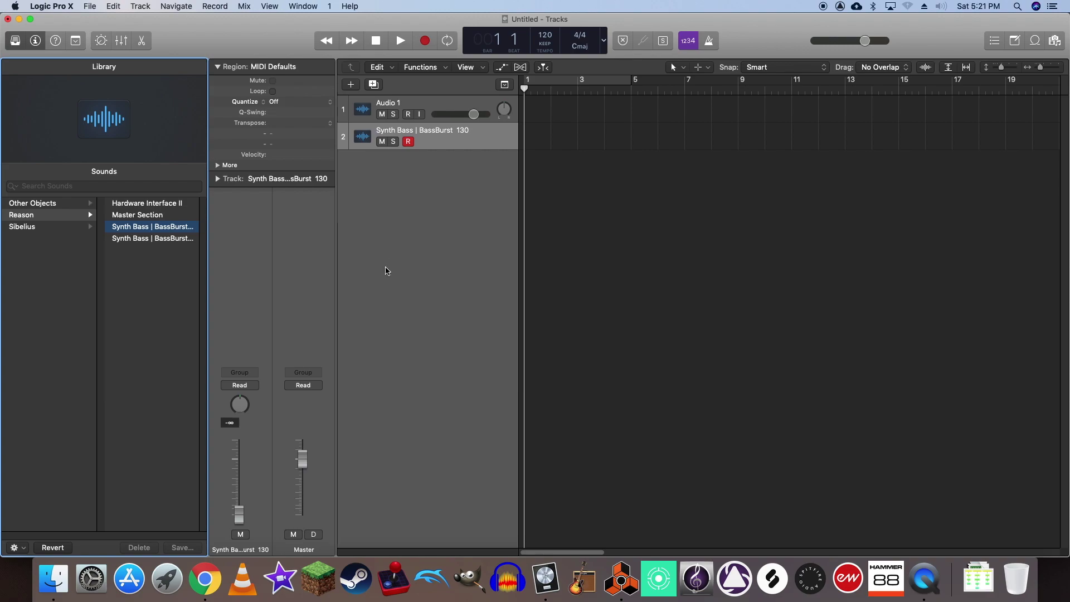
left_click(674, 69)
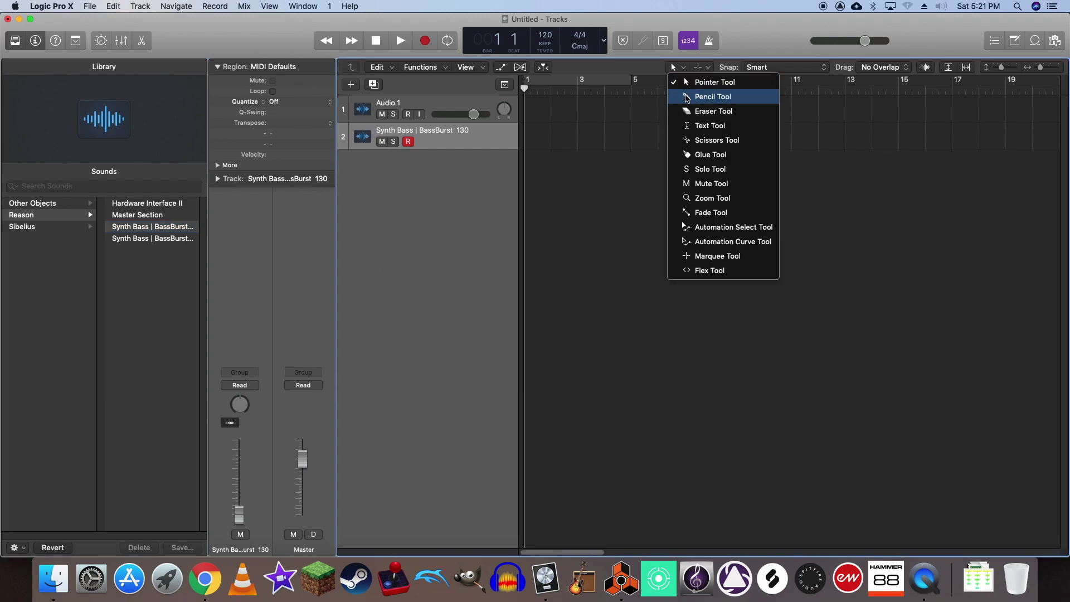
- Draw a MIDI region at bar 1 on track 2 with the Pencil, then revert to Pointer
left_click(713, 96)
left_click(529, 138)
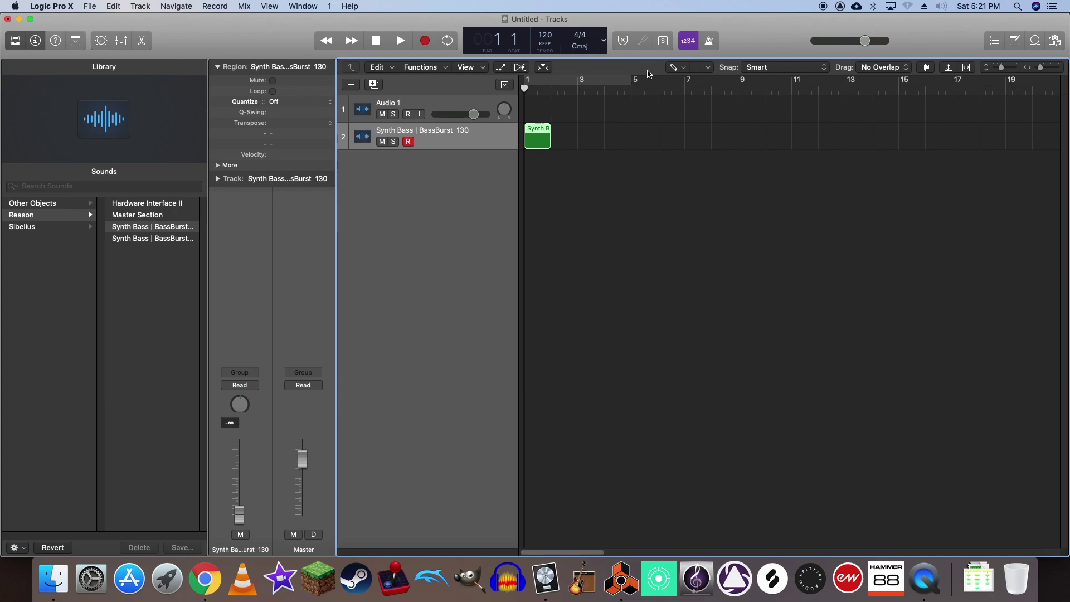
left_click(674, 67)
left_click(690, 80)
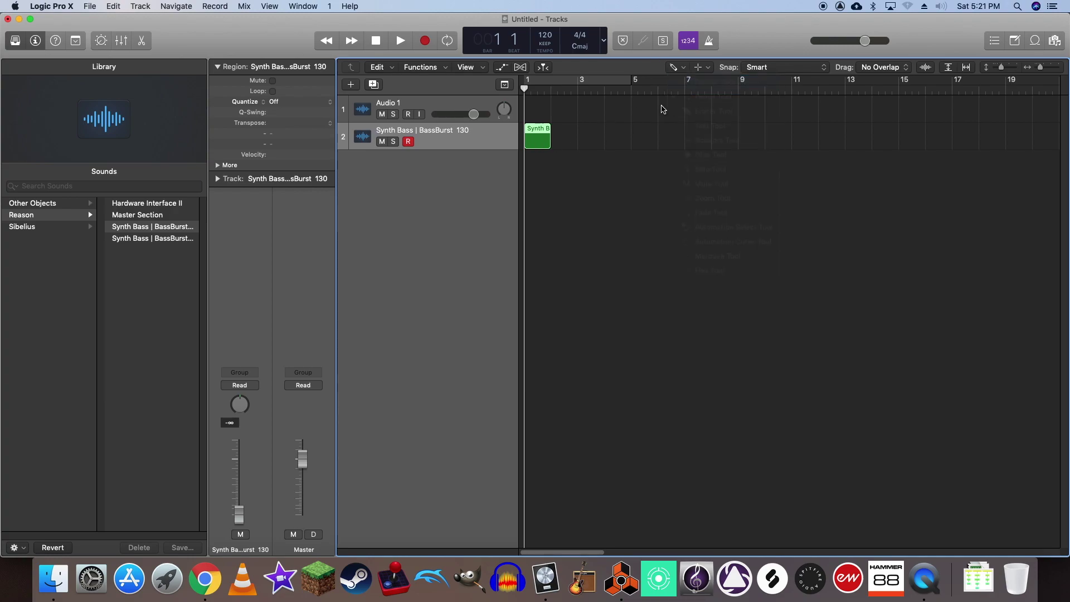
- Open the region in the note editor, audition a run of bass notes, and close it
double_click(544, 143)
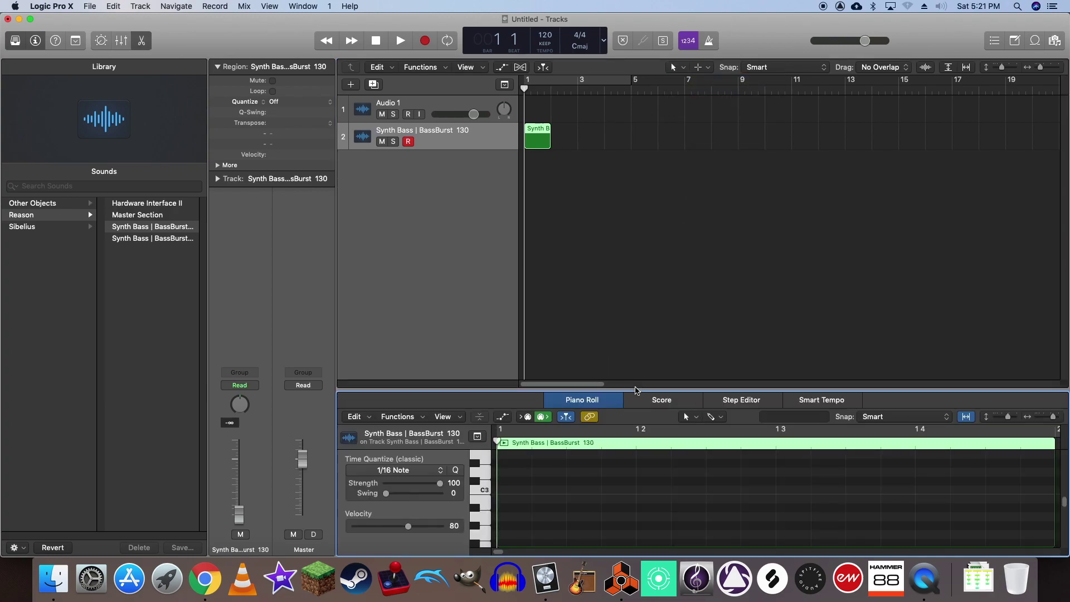
left_click_drag(635, 390, 557, 108)
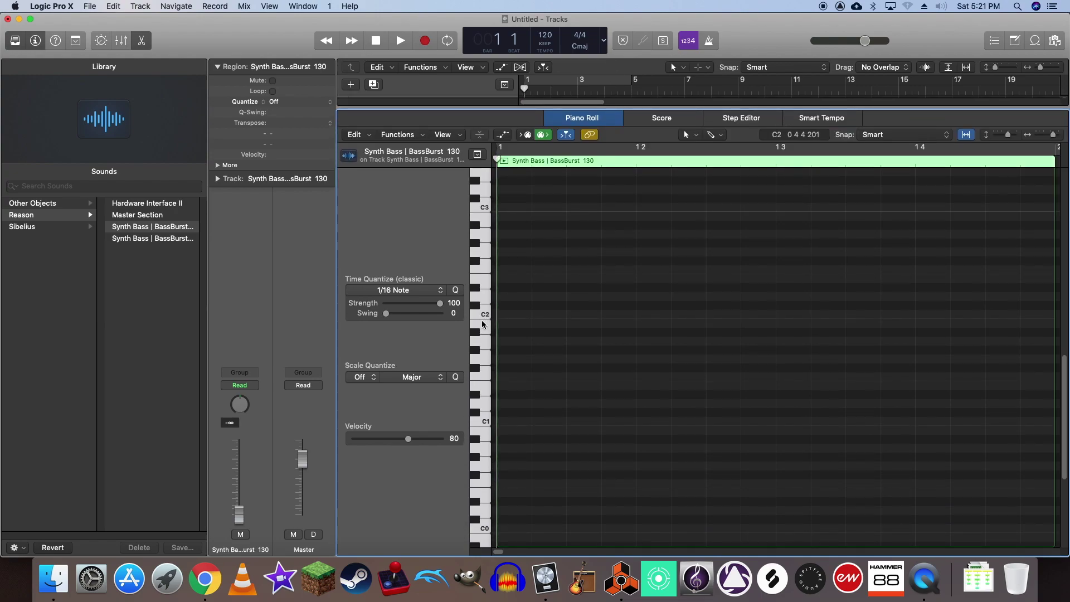
left_click(484, 415)
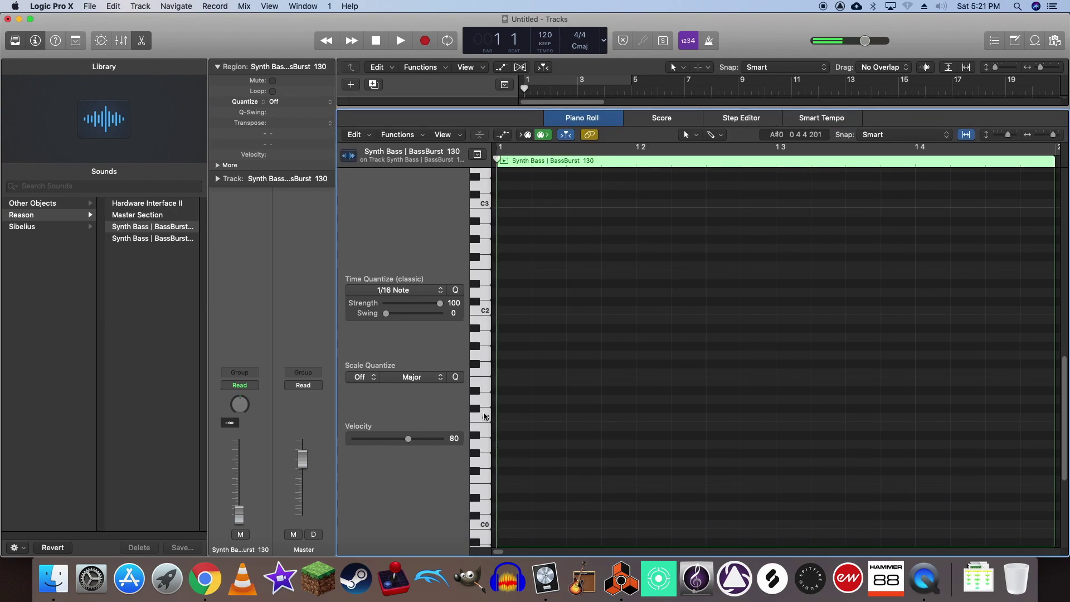
left_click_drag(484, 415, 484, 373)
key("p")
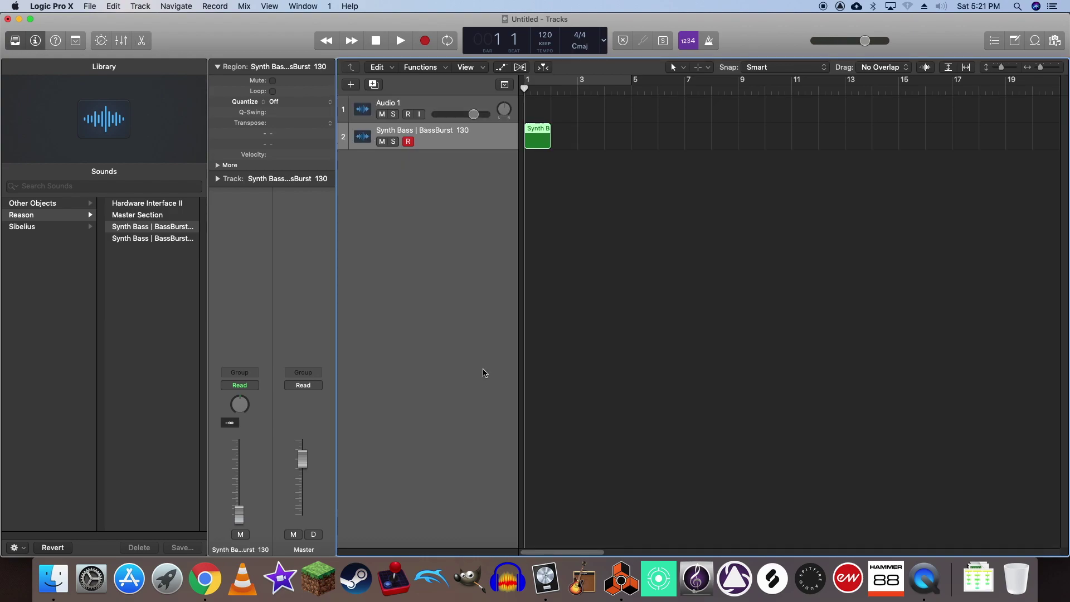